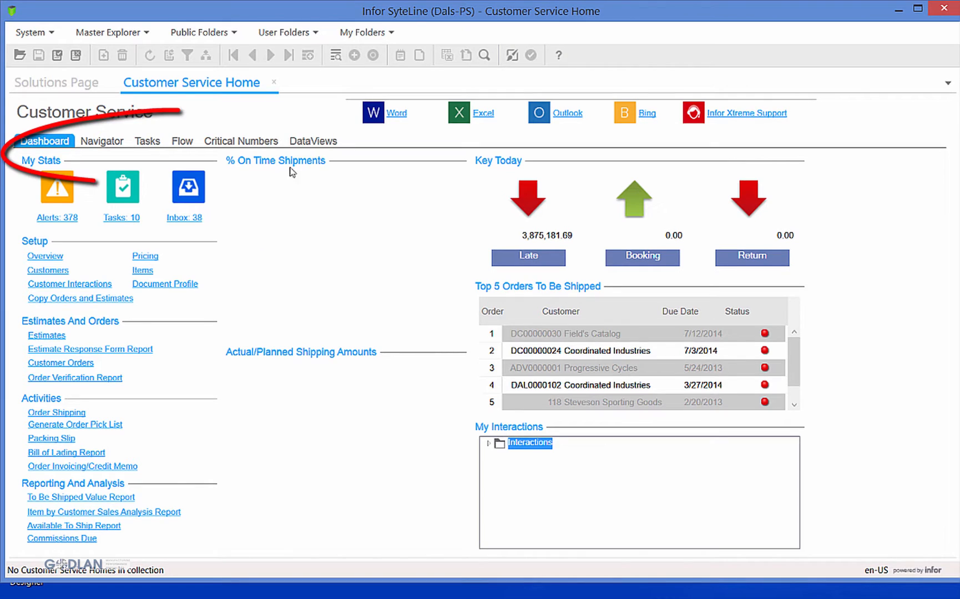
Drill down from the Critical Numbers to the first grouped sales order and open the detail of its line 1
click(233, 146)
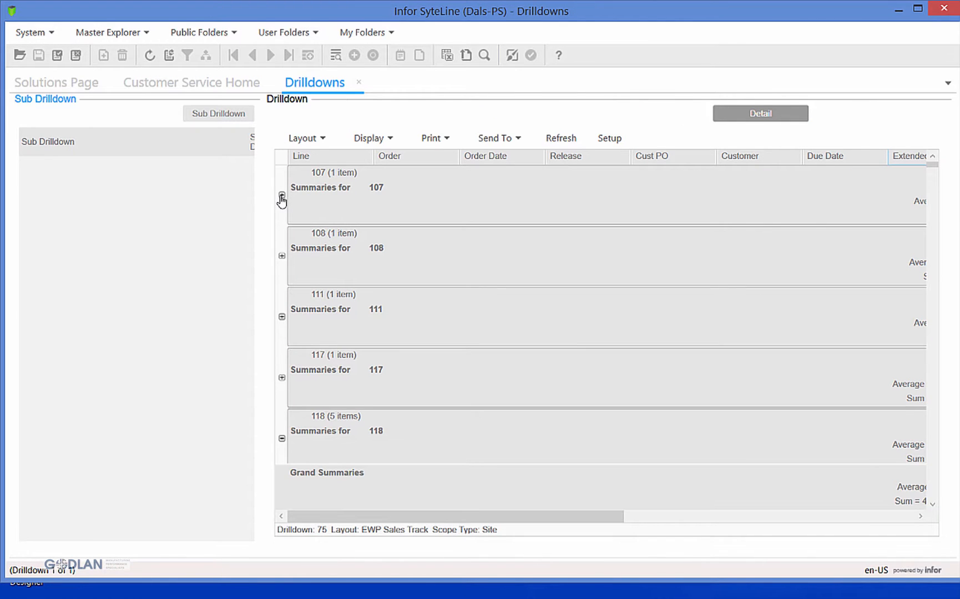
click(282, 196)
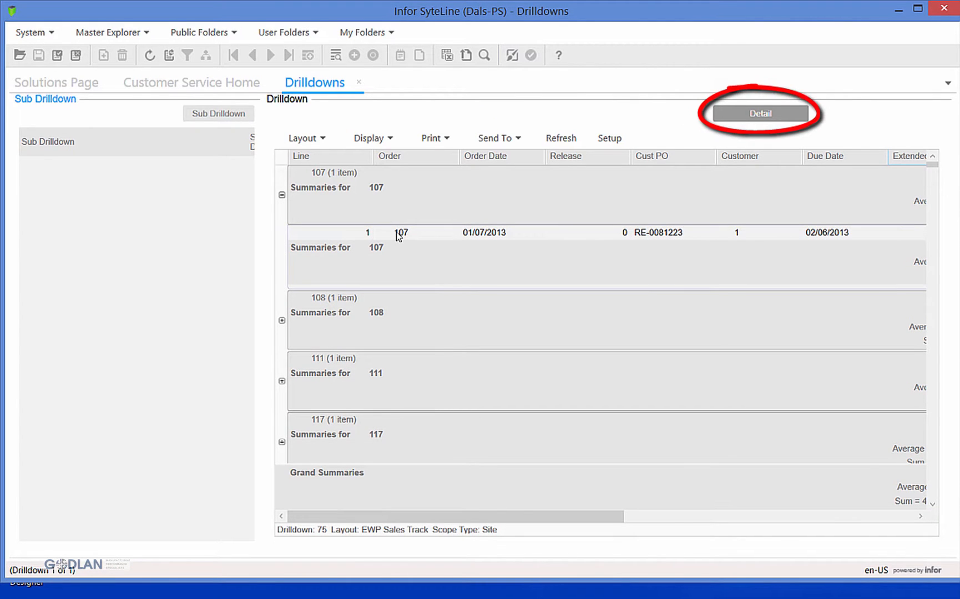
click(361, 233)
click(760, 113)
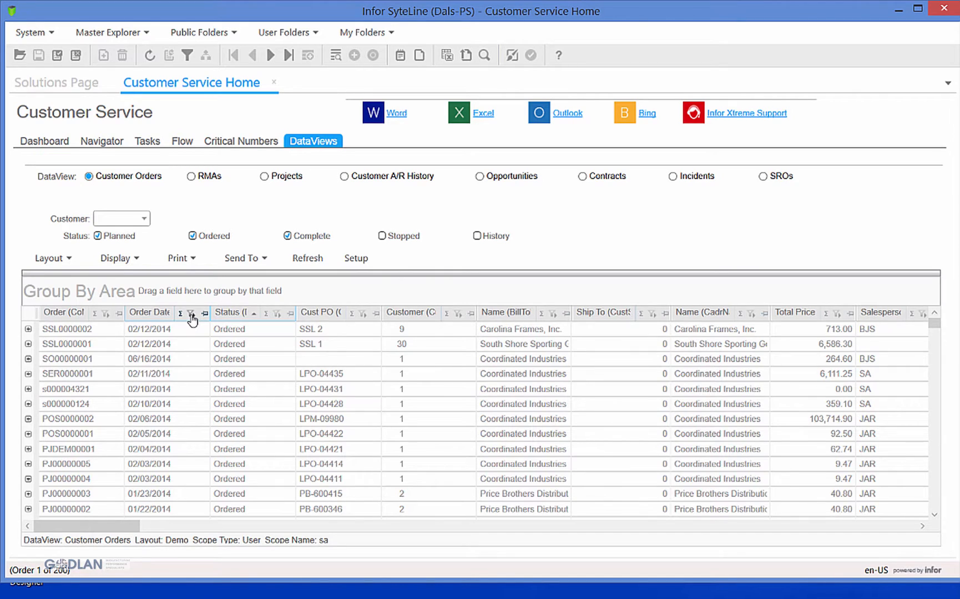
Filter the Customer Orders DataView by Order Date, excluding 2013 and keeping only 2014
click(191, 313)
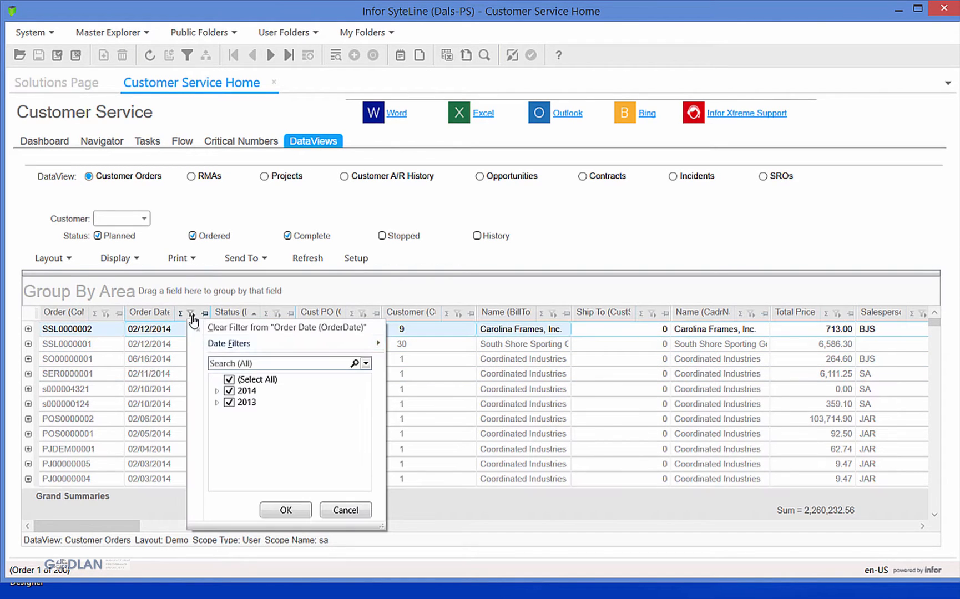
click(229, 403)
click(216, 392)
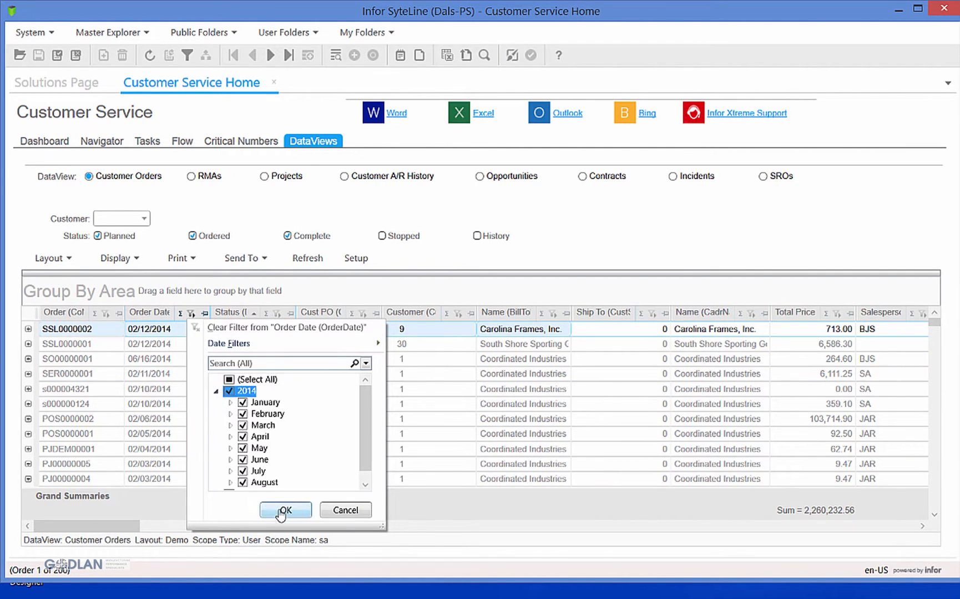
click(283, 510)
Apply the Sum standard summary to the Total Price column of the Customer Orders DataView
drag(716, 312, 99, 292)
click(837, 313)
click(826, 313)
click(636, 222)
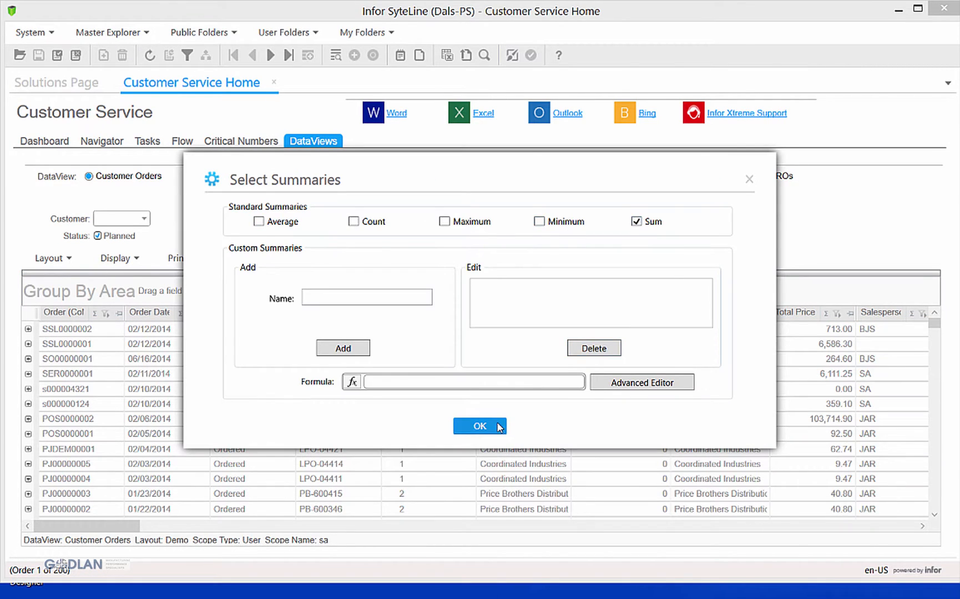
click(500, 427)
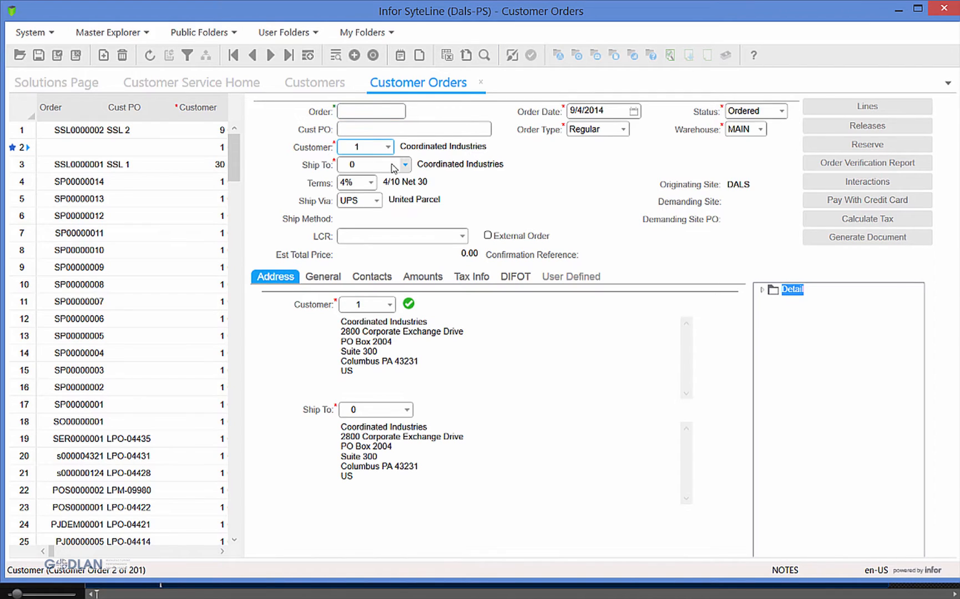
Set the new customer order's Ship To to 1, Coordinated Industries Plant #2, and open its order lines
click(404, 165)
click(408, 193)
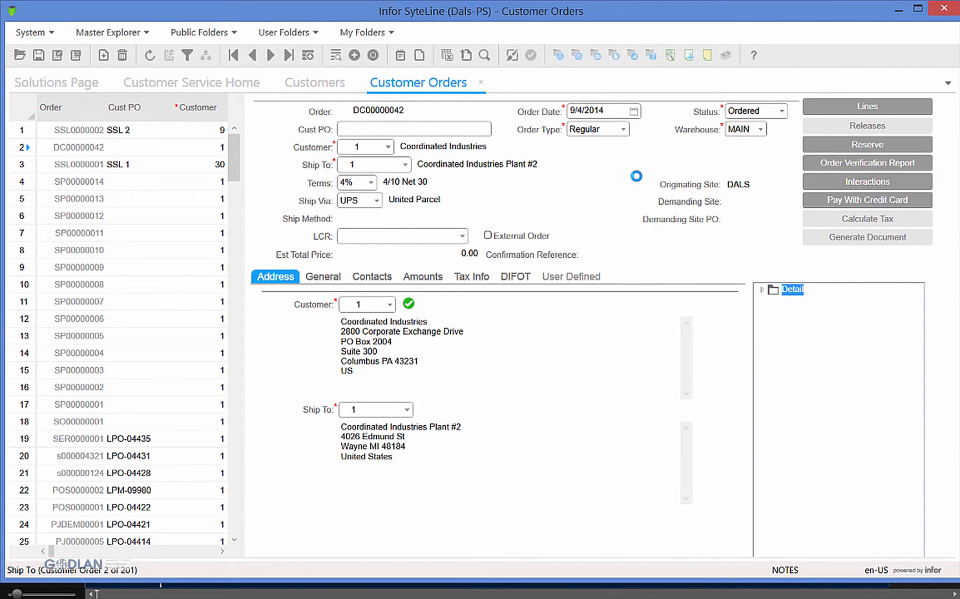
click(867, 106)
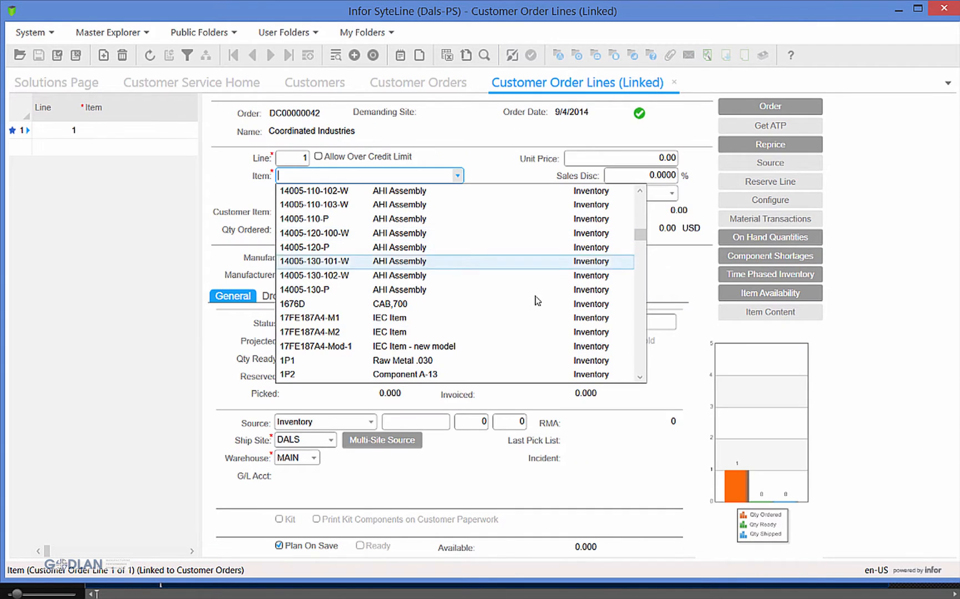
Enter item 17FE187A4-Mod-1 with due date 10/14/2014 on the order line and view the plan detail of its ATP check
click(328, 352)
click(533, 426)
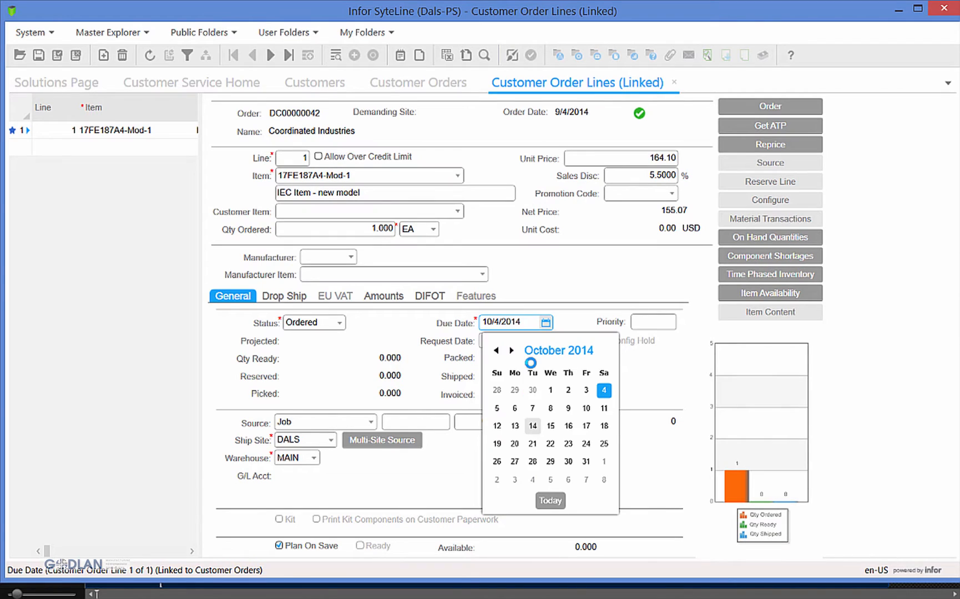
click(758, 127)
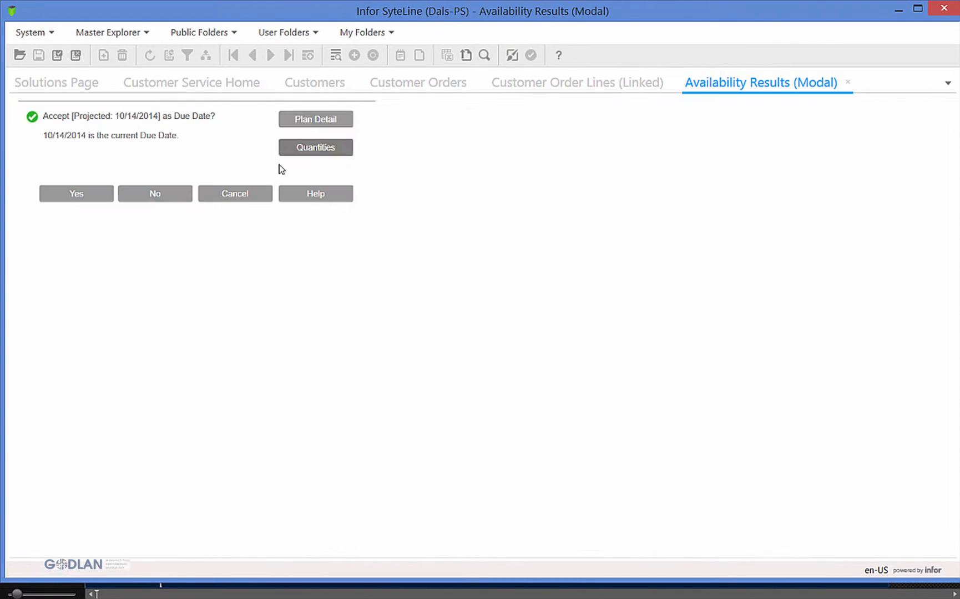
click(315, 120)
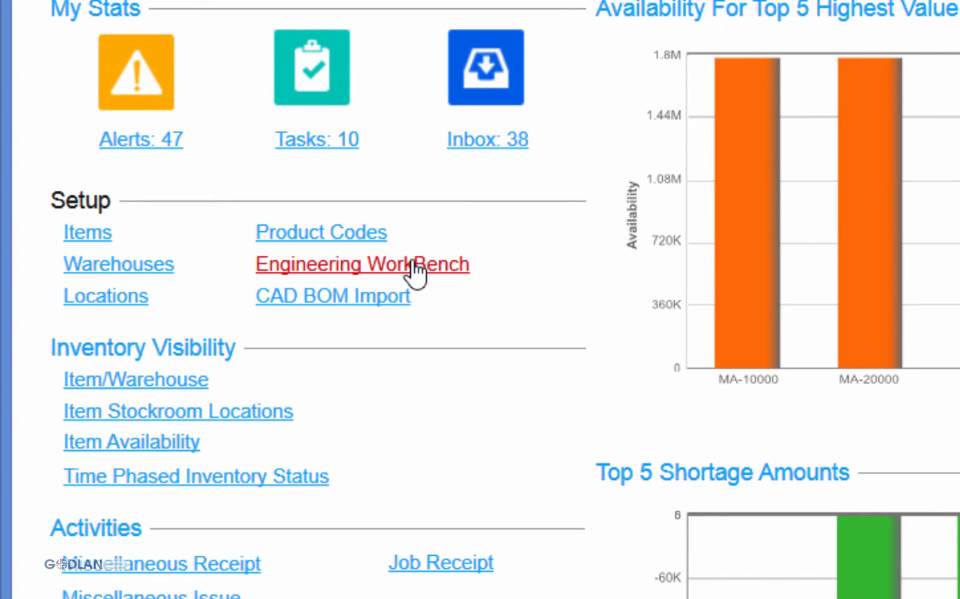
click(415, 272)
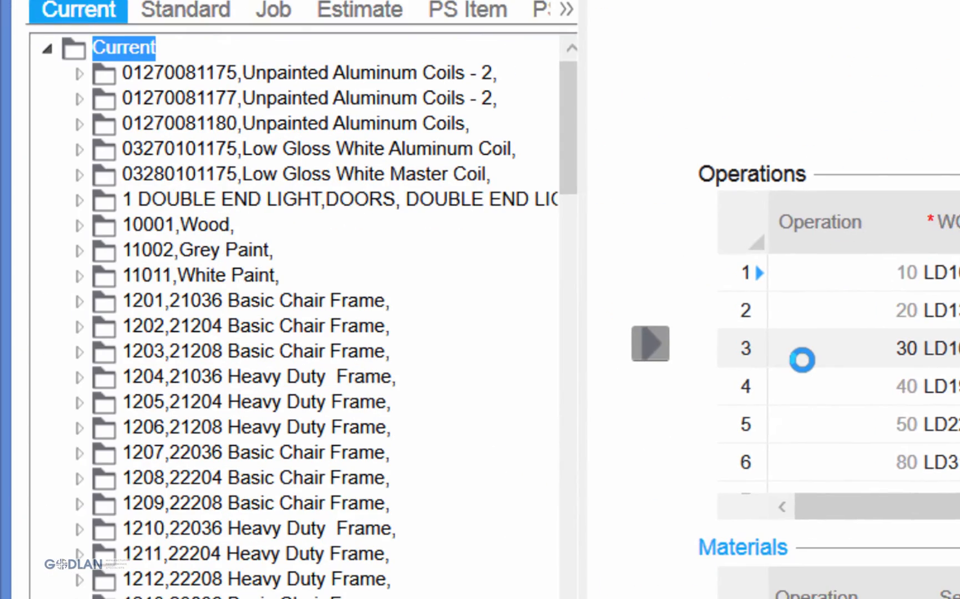
click(166, 250)
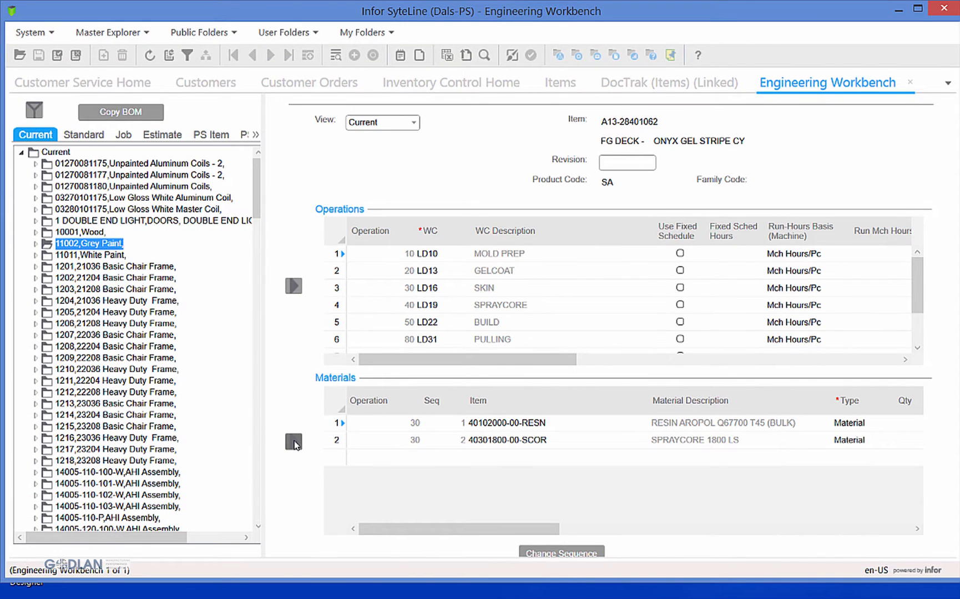
click(294, 442)
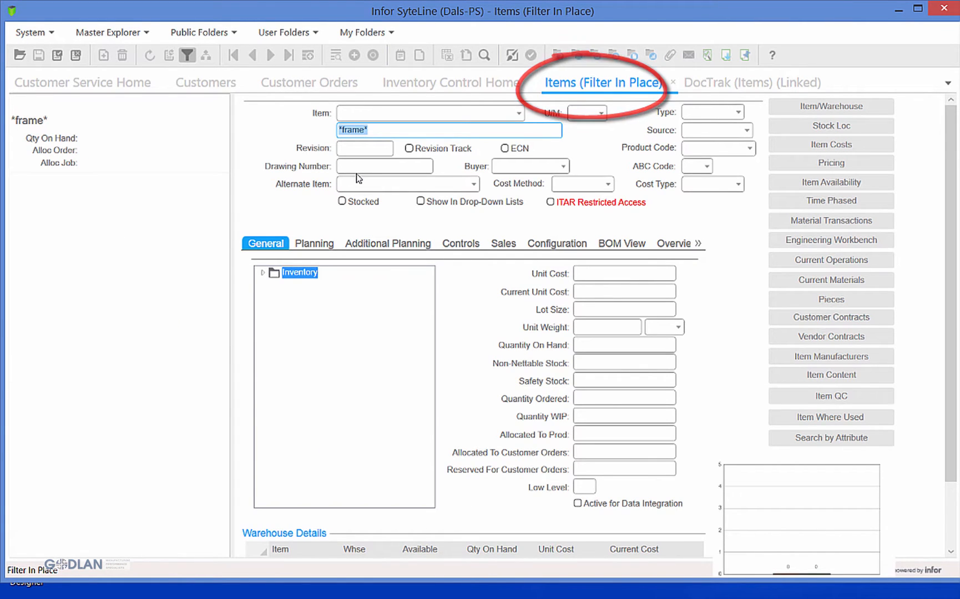
Filter the items by the description *frame* and show the matching records in the full grid view
key(F4)
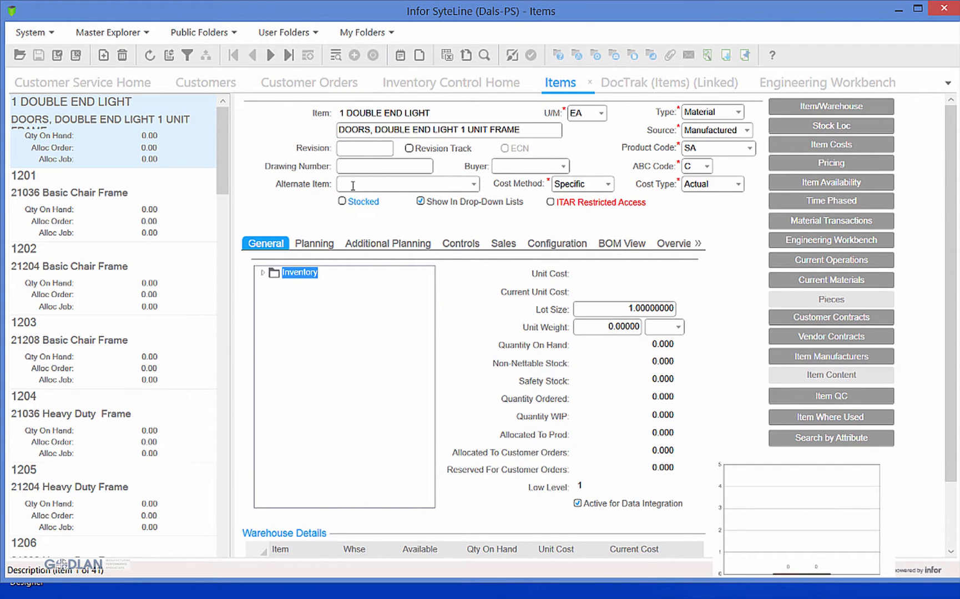
key(ctrl+u)
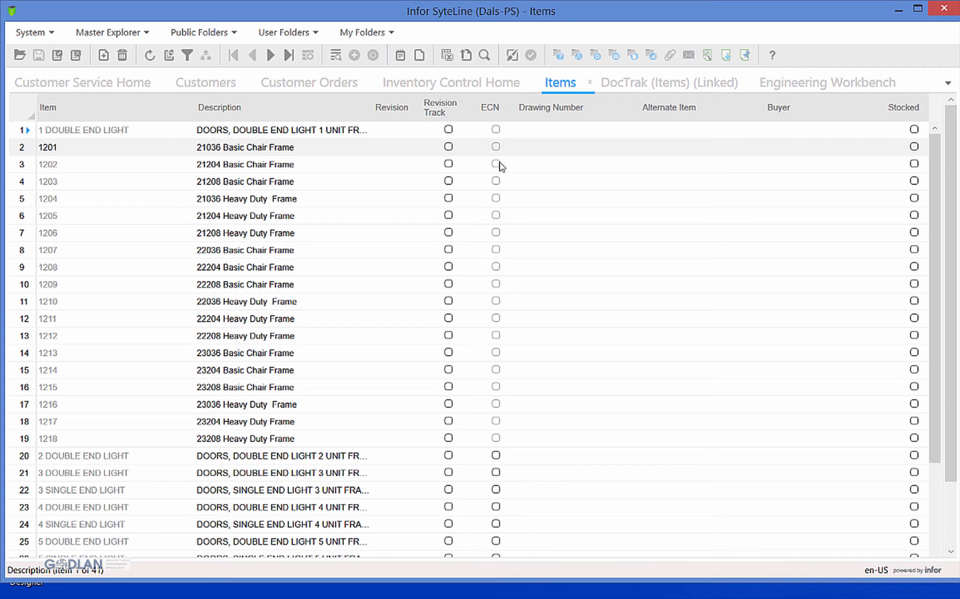
Replace "frame" with "Super Frame" in the Items collection
key(ctrl+h)
click(447, 253)
text(frame)
key(Tab)
text(Super  Frame)
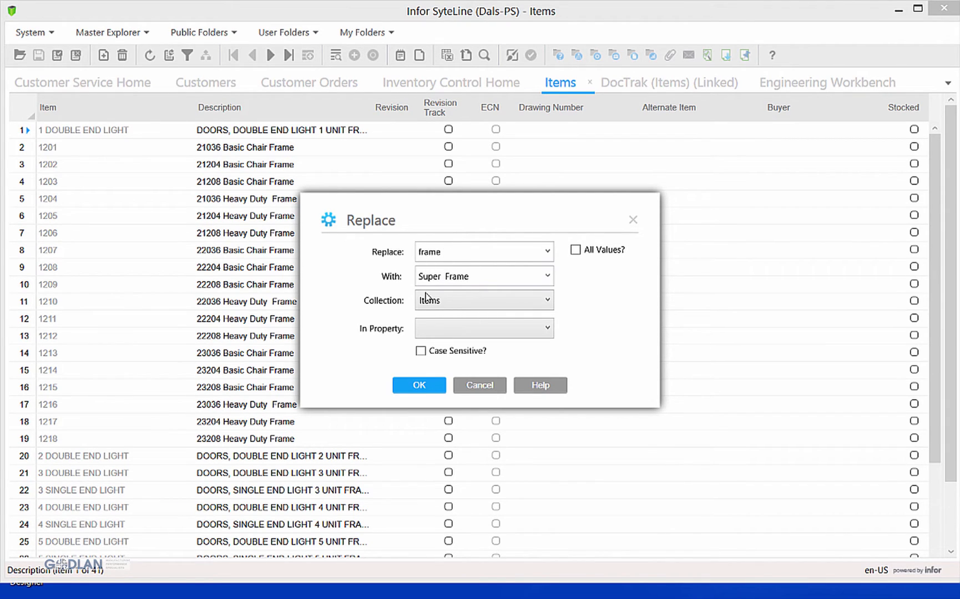
click(420, 384)
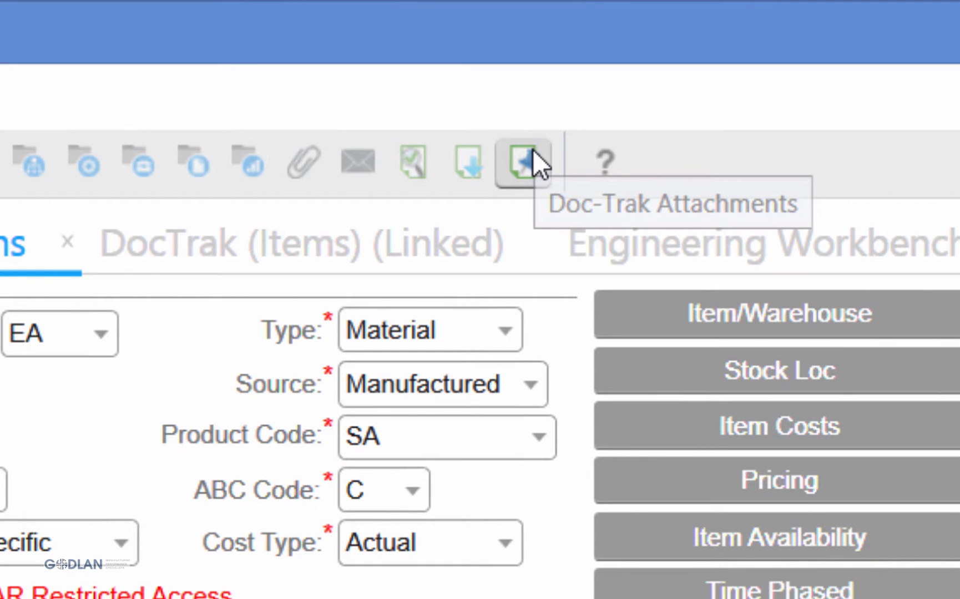
Add a Doc-Trak attachment to the item, described as "Certifcation document", using the Word file "Unique Identification Marking - DoD"
click(523, 162)
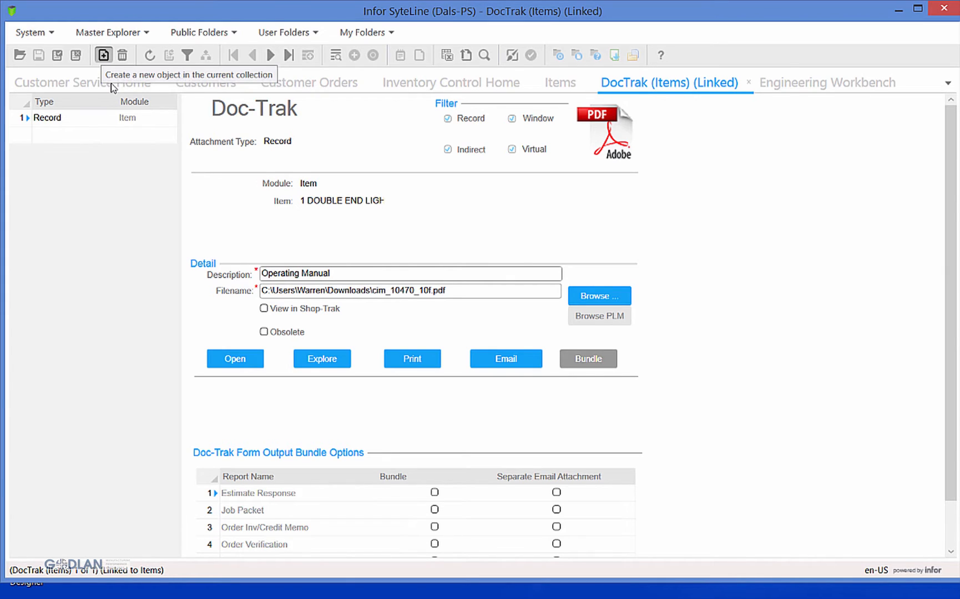
text(Cer)
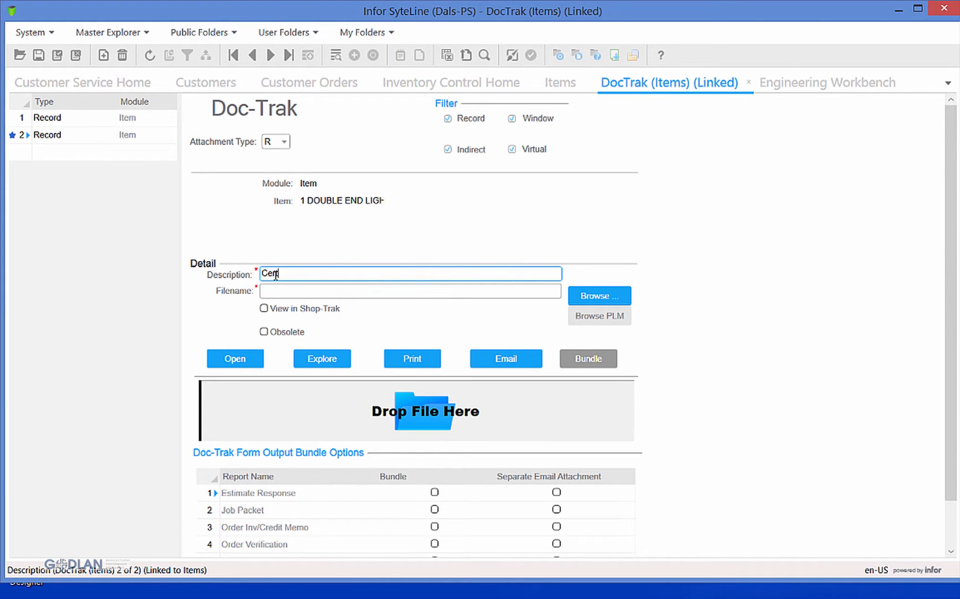
text(tifcation document)
key(alt+Tab)
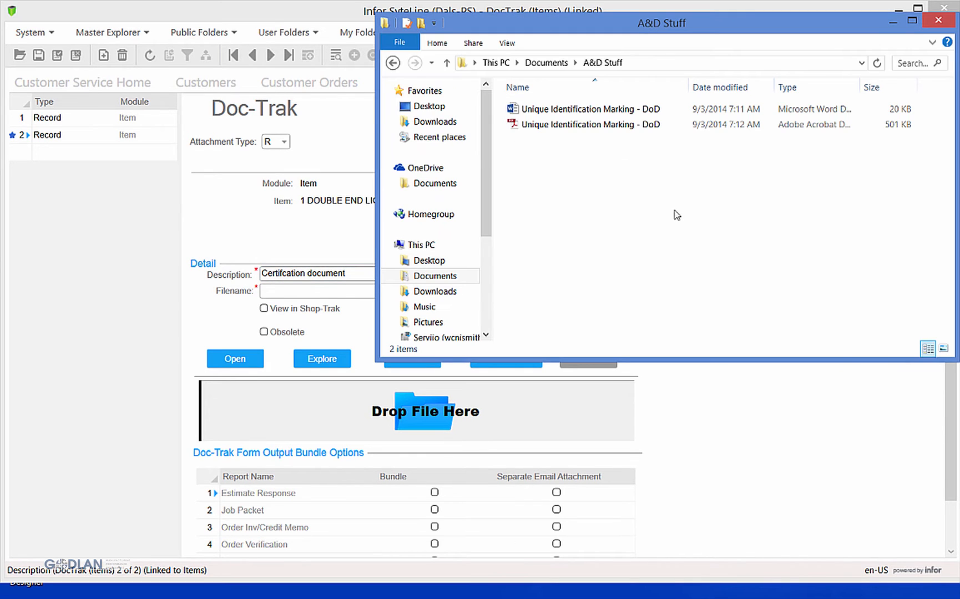
drag(534, 110, 431, 415)
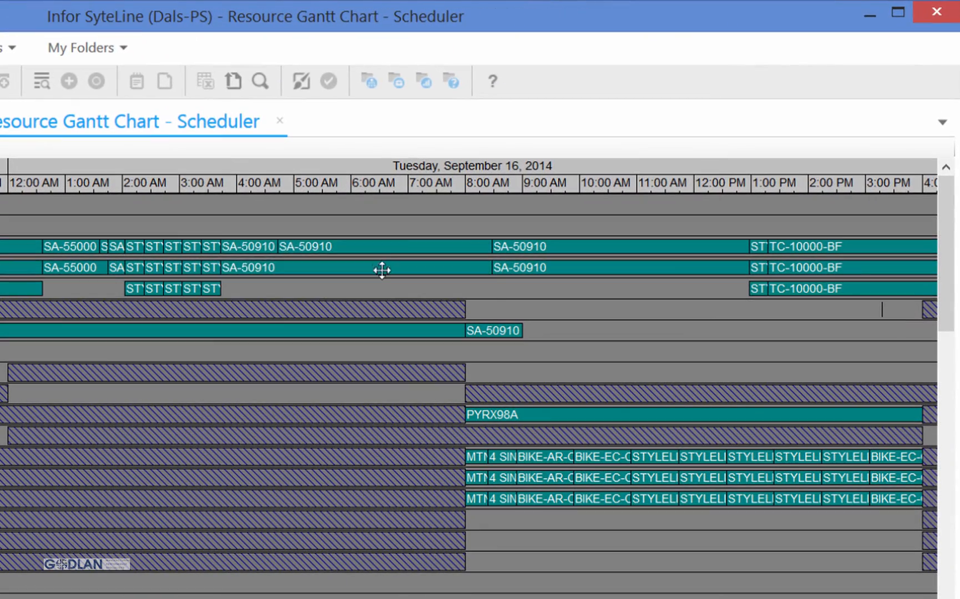
Move the early-morning September 16 SA-50910 operations to the third resource row with bookings in the Resource Gantt Chart
drag(567, 183, 570, 195)
click(167, 561)
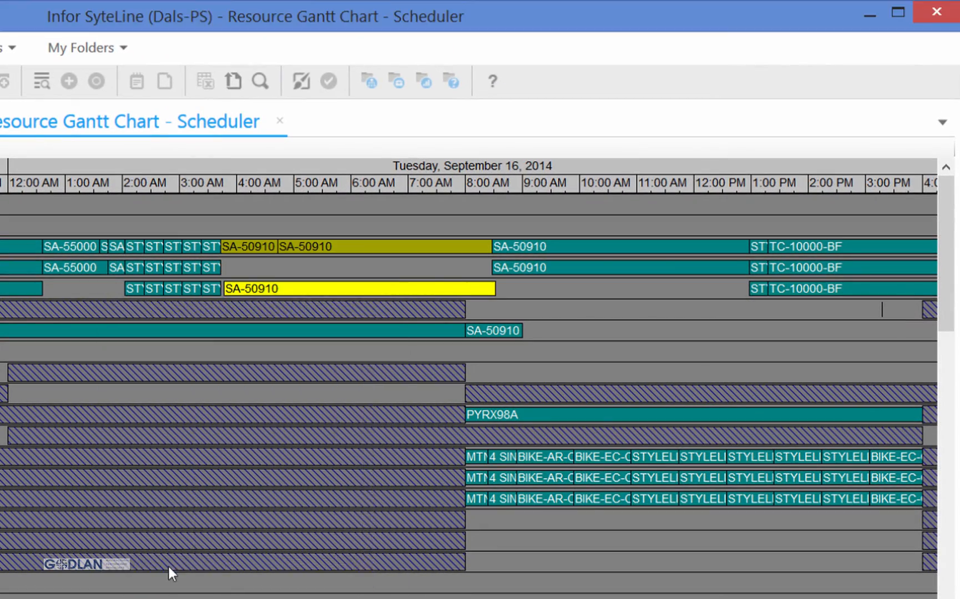
drag(377, 244, 589, 286)
click(182, 560)
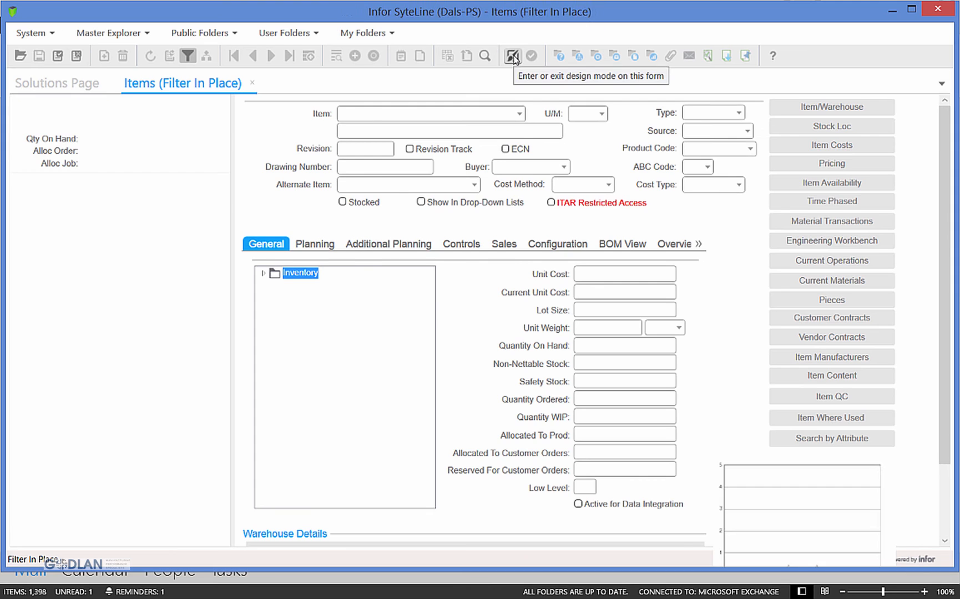
Enter design mode on the Items form and add a Static label captioned "My Checkbox" below the Stocked option
click(513, 55)
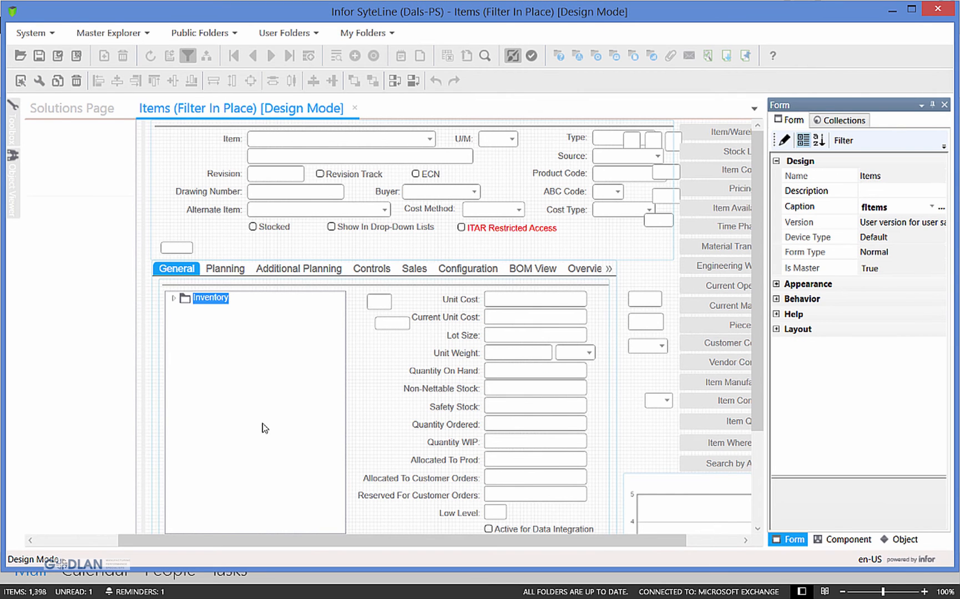
mouse_move(8, 136)
click(61, 503)
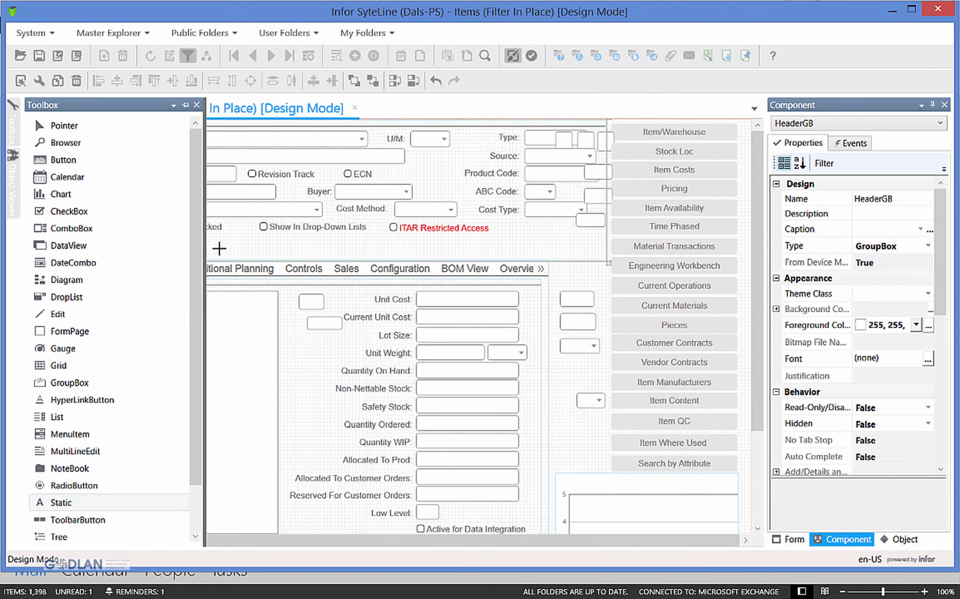
drag(194, 240, 268, 255)
click(866, 229)
text(My Checkbox)
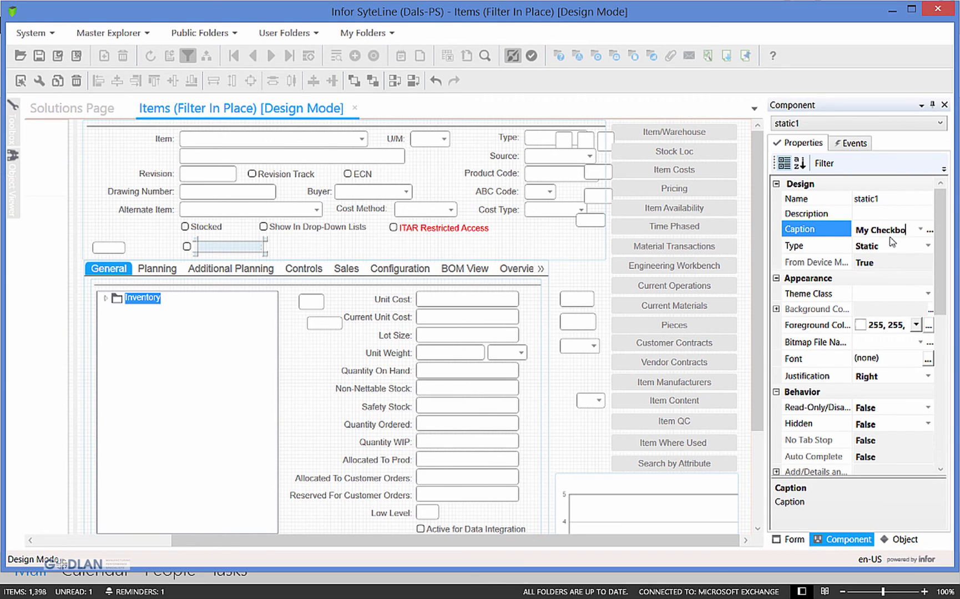
Bind the new checkbox on the Items form to the object's Uf_GDL user field and exit design mode
click(229, 253)
click(888, 246)
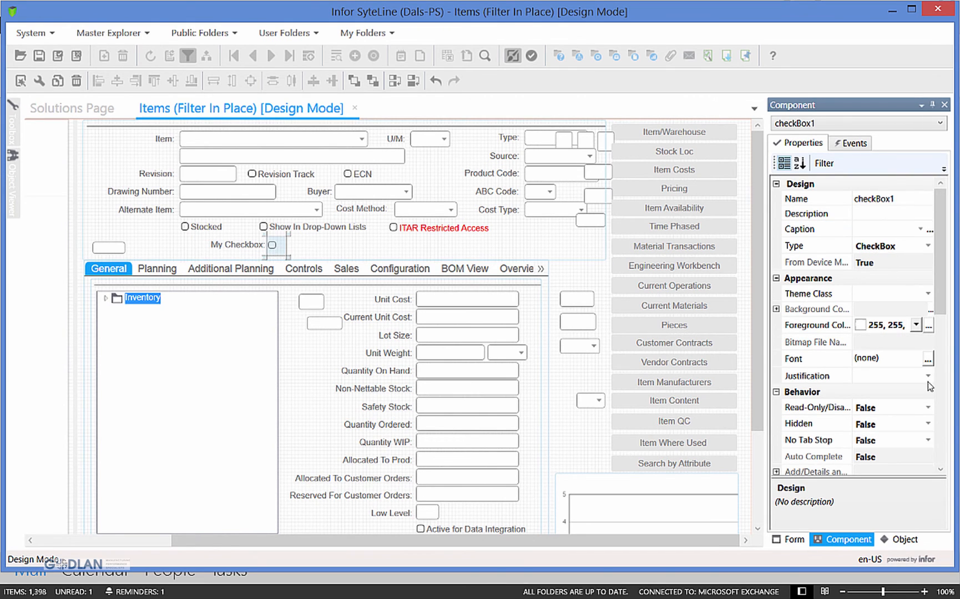
scroll(820, 315, down, 5)
click(820, 315)
click(920, 304)
scroll(898, 380, down, 3)
click(898, 380)
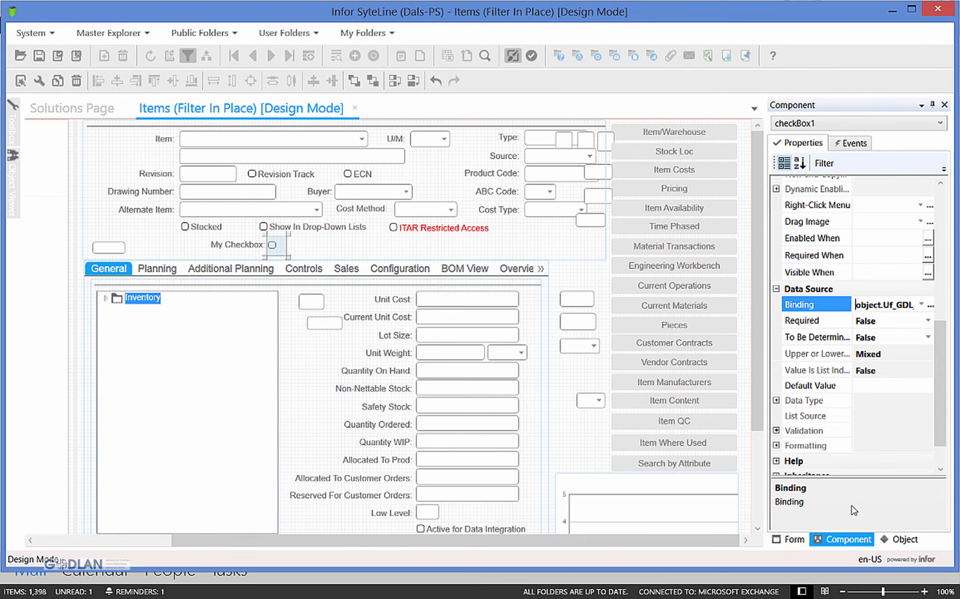
click(573, 252)
click(513, 56)
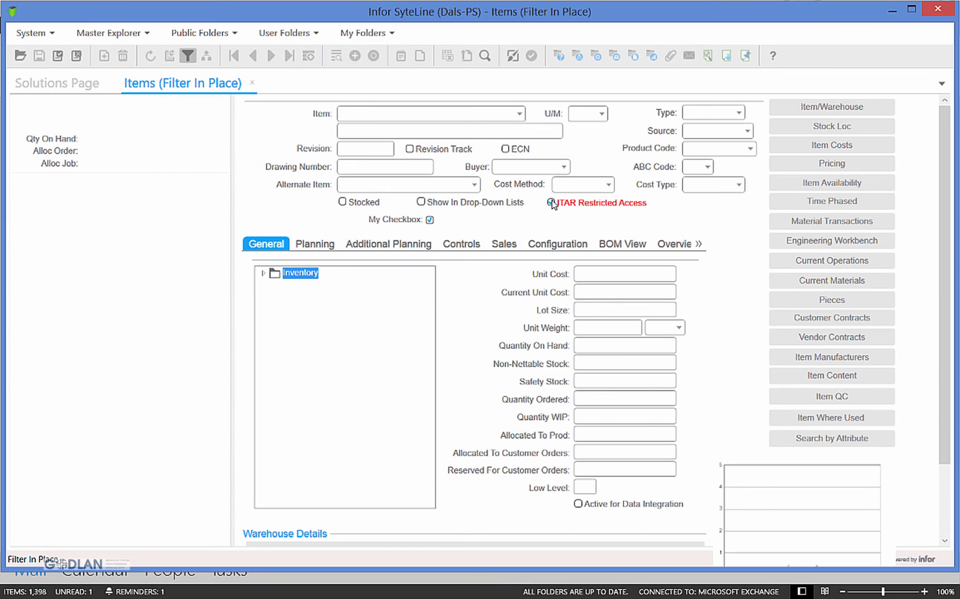